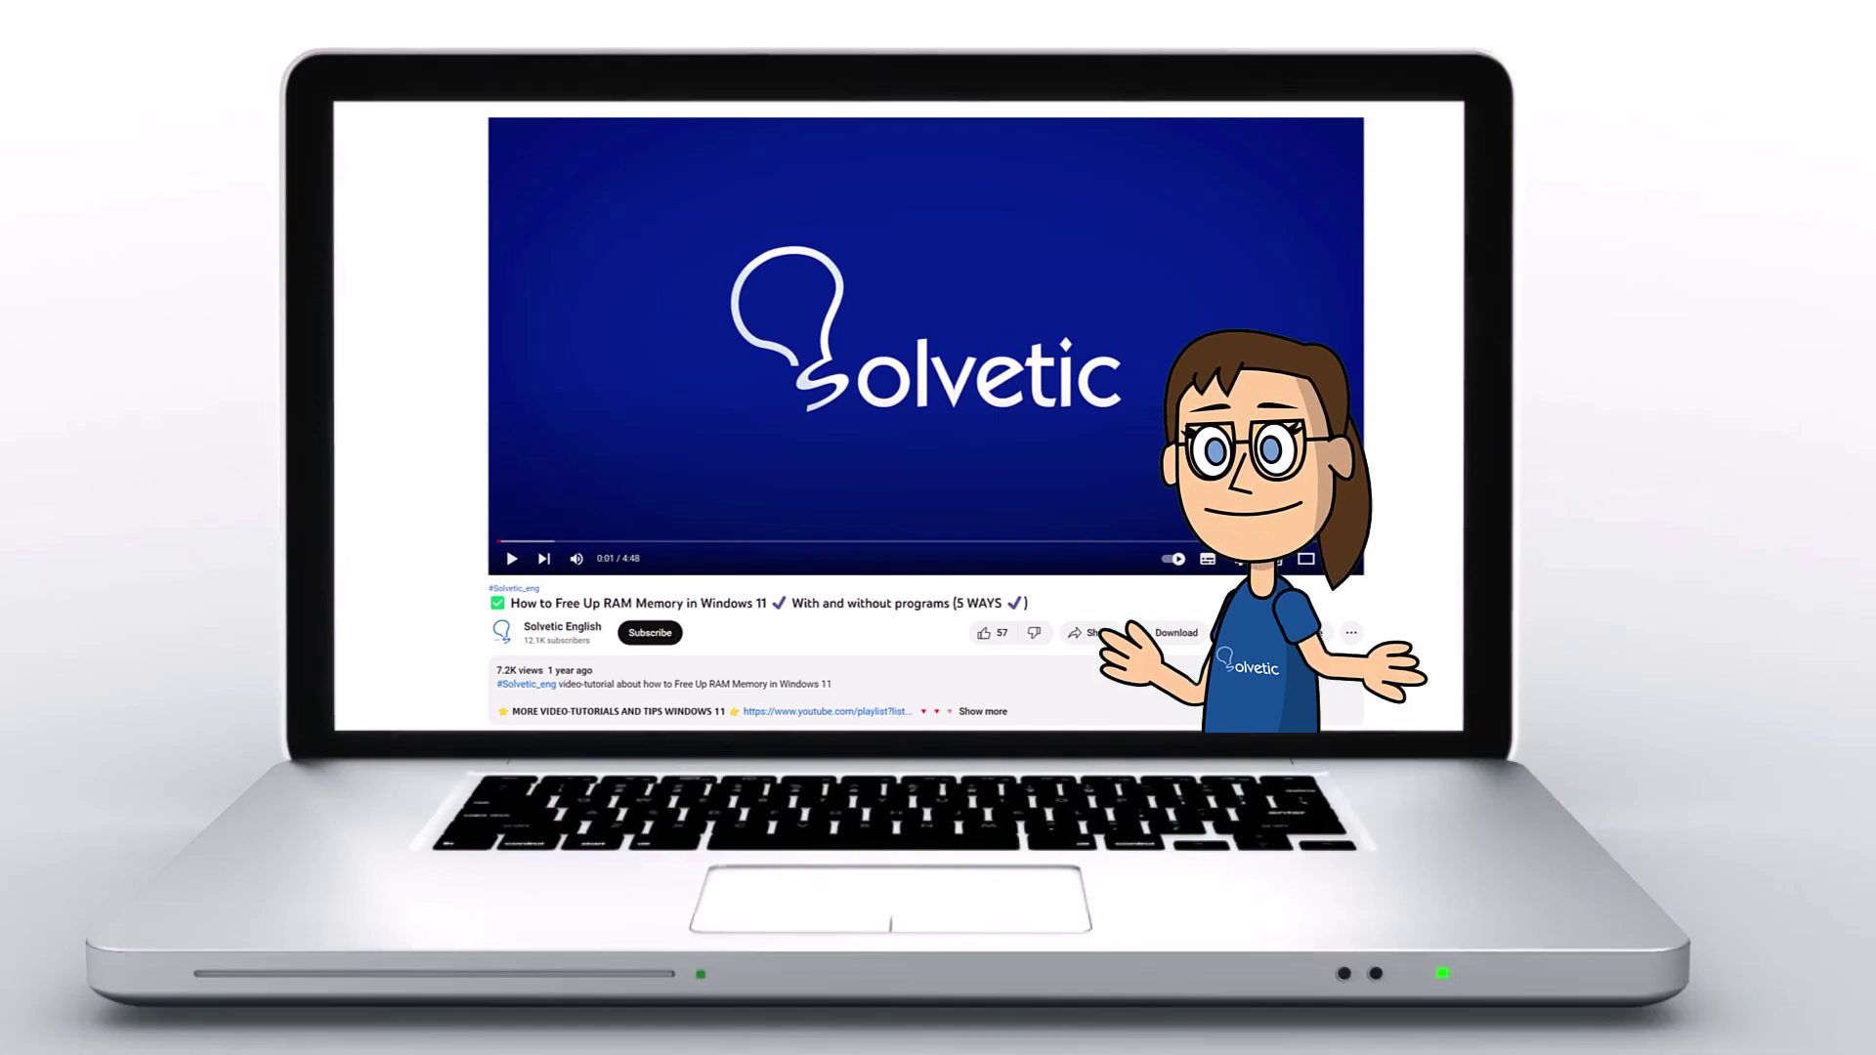
Step: Expand the RAM memory video's description to reveal its playlist link and chapters
click(982, 710)
scroll(924, 439, down, 2)
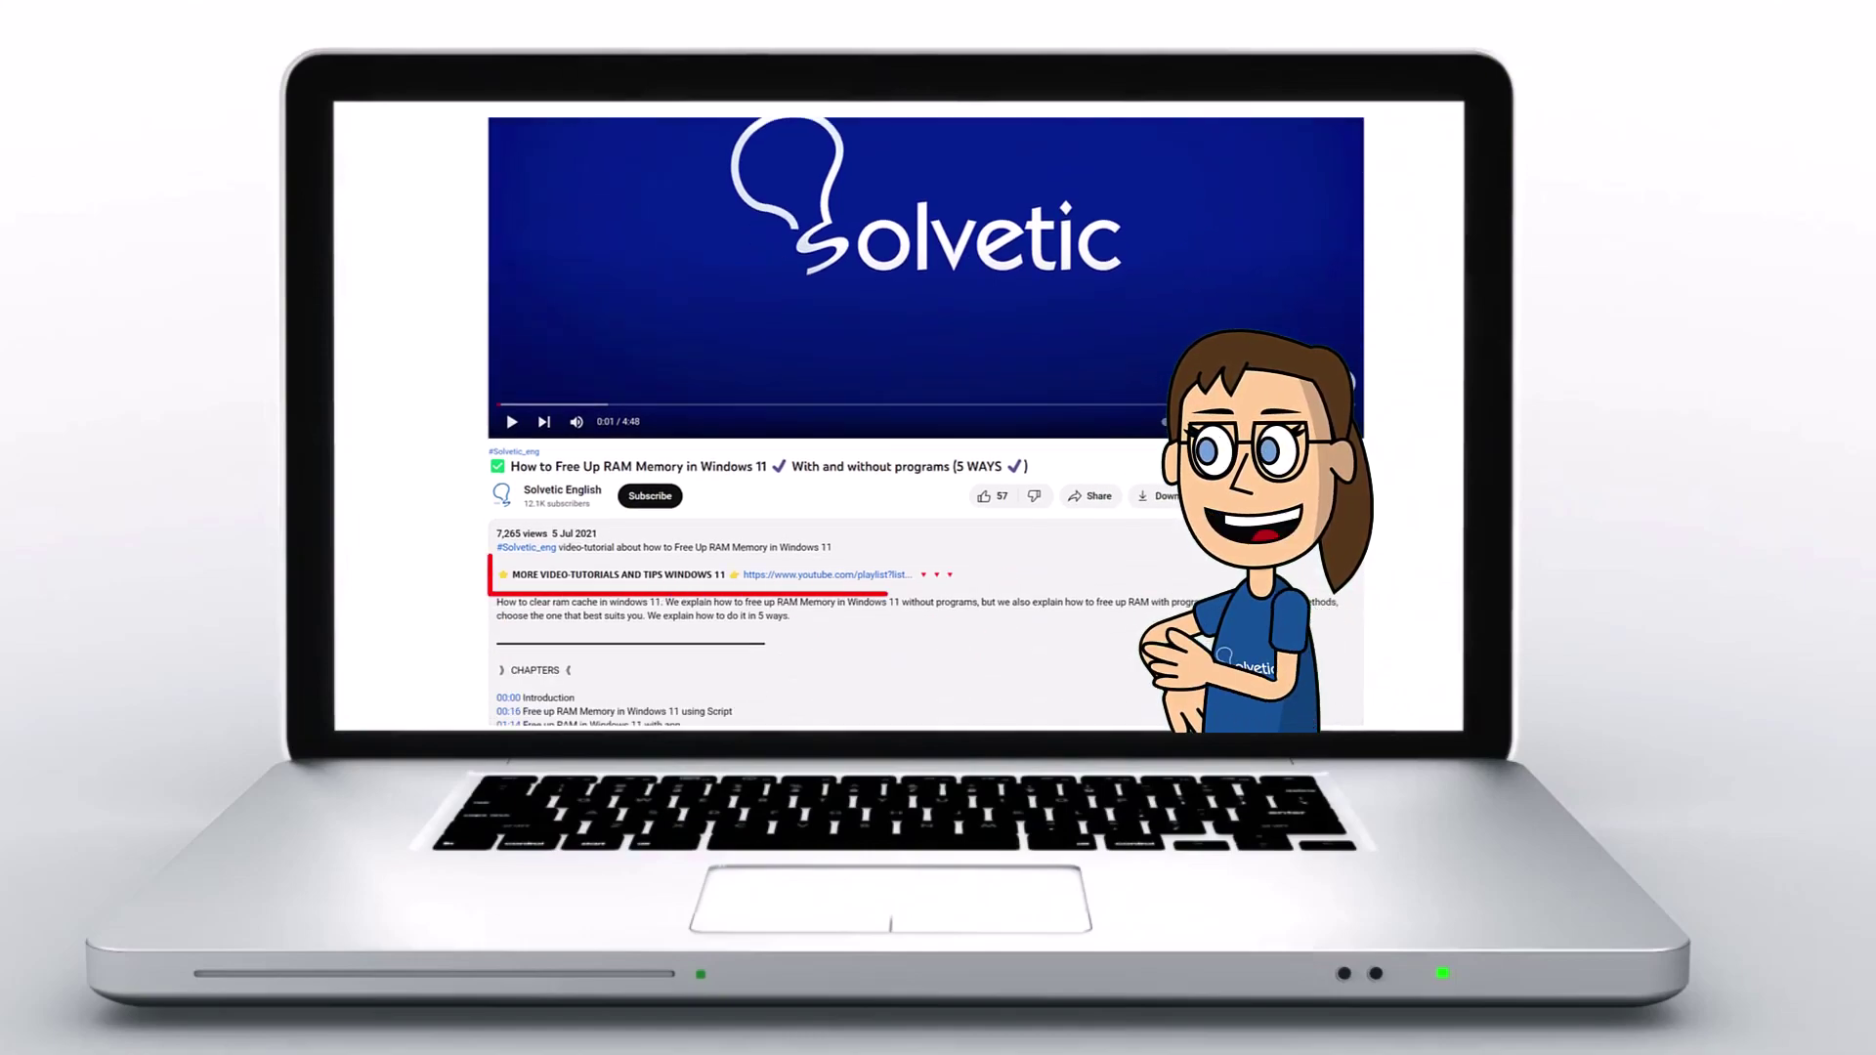
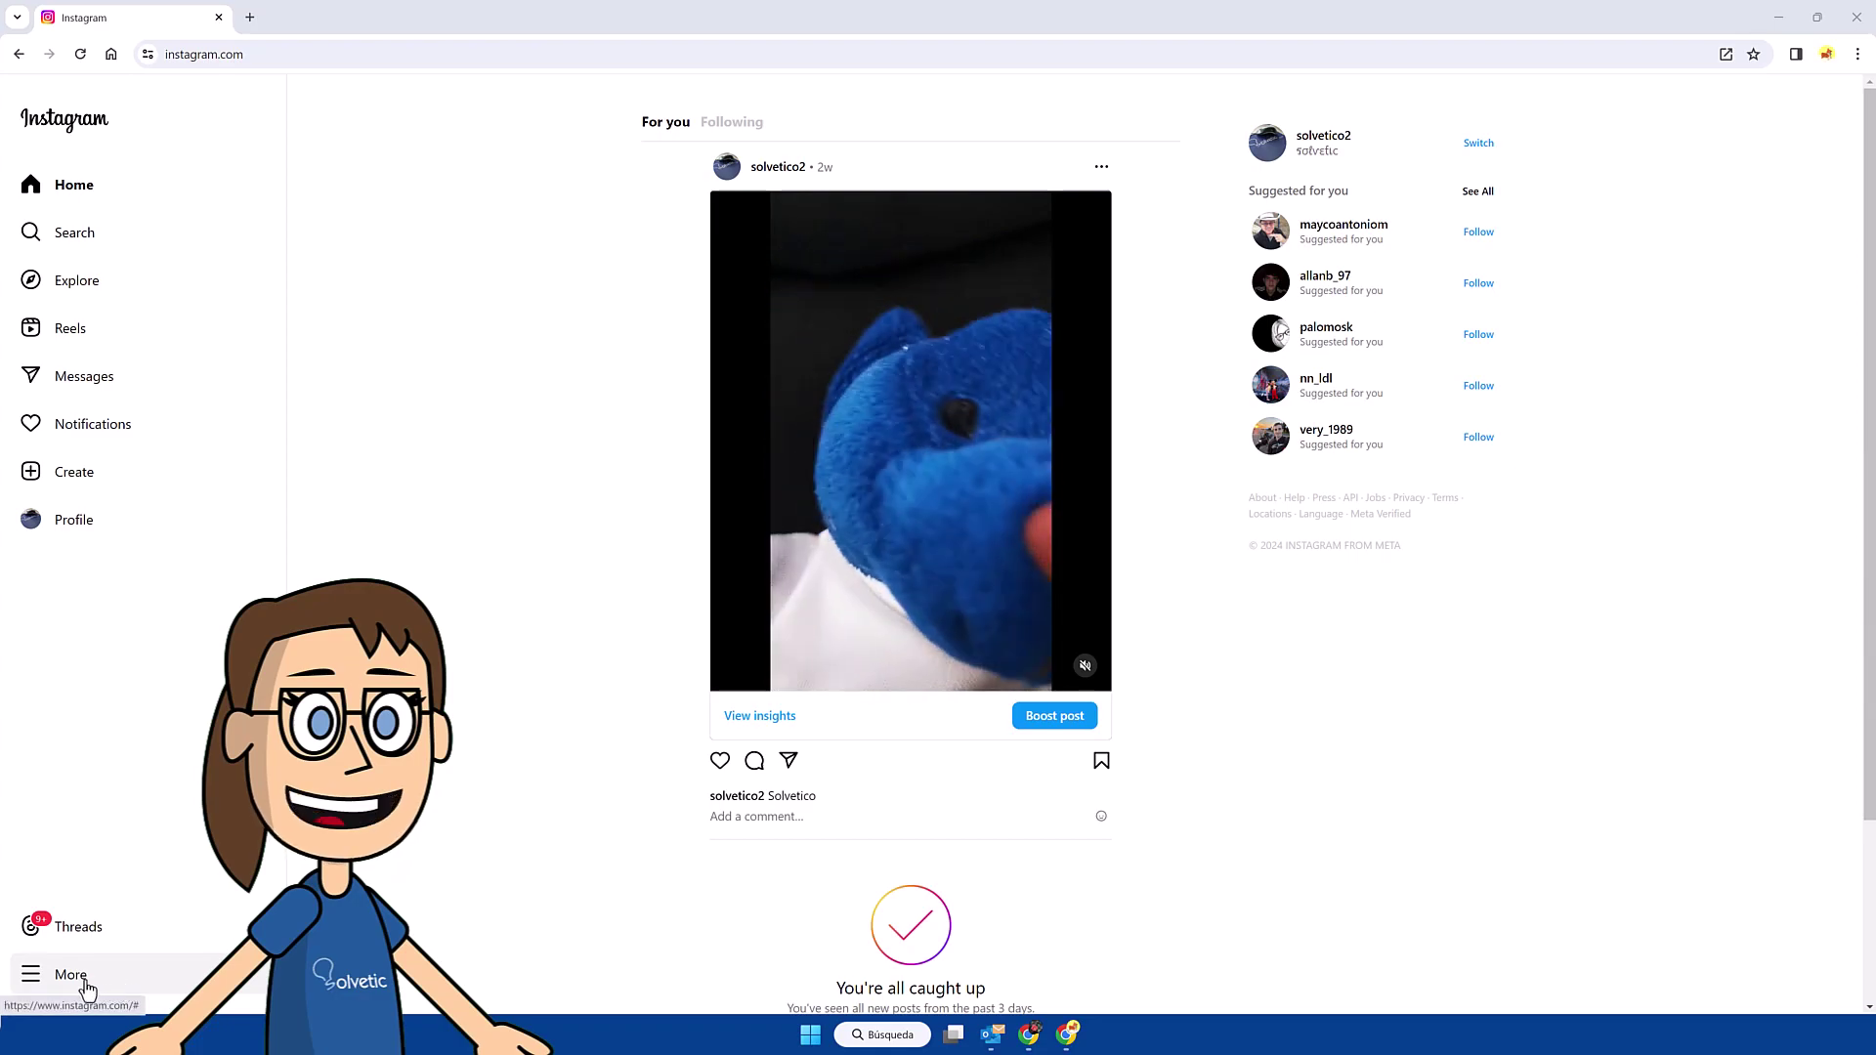
Step: Open the More menu listing Settings, activity, saved items and logout
click(120, 988)
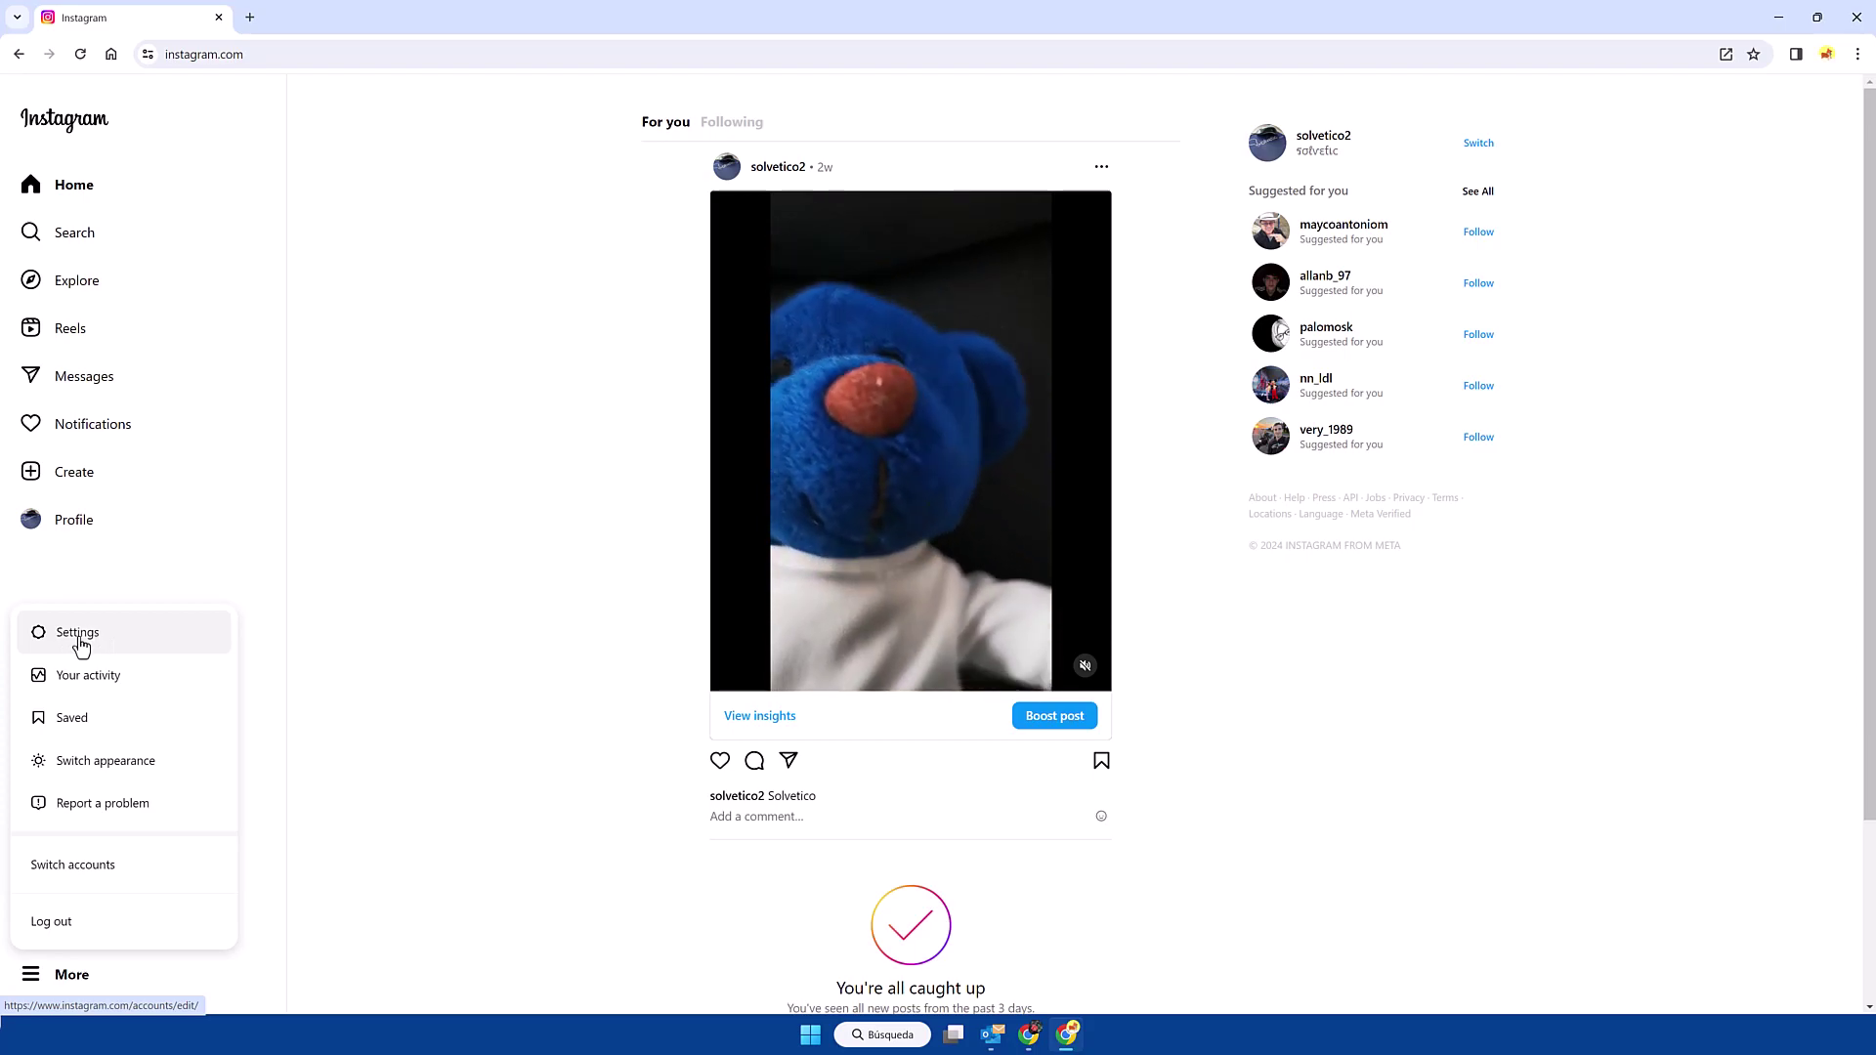
Step: Go to Instagram Settings from the More menu, landing on Edit profile
click(81, 638)
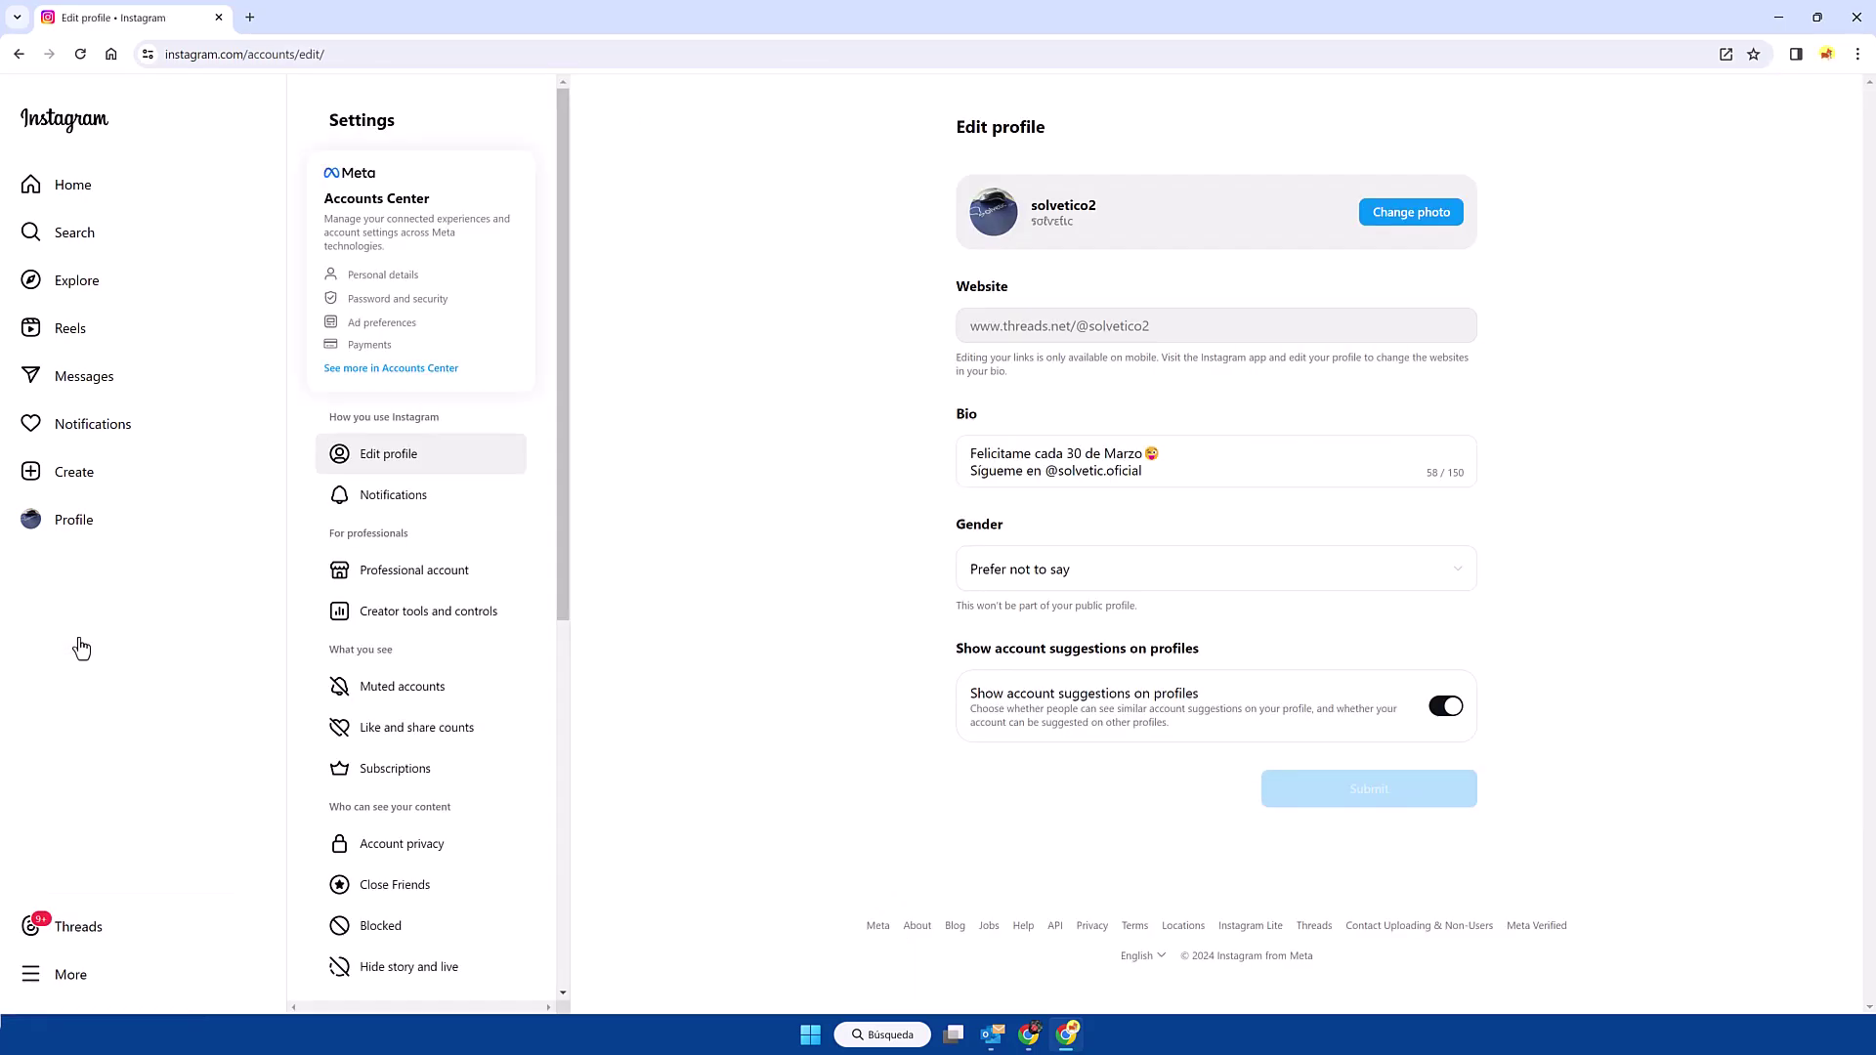
scroll(355, 548, down, 2)
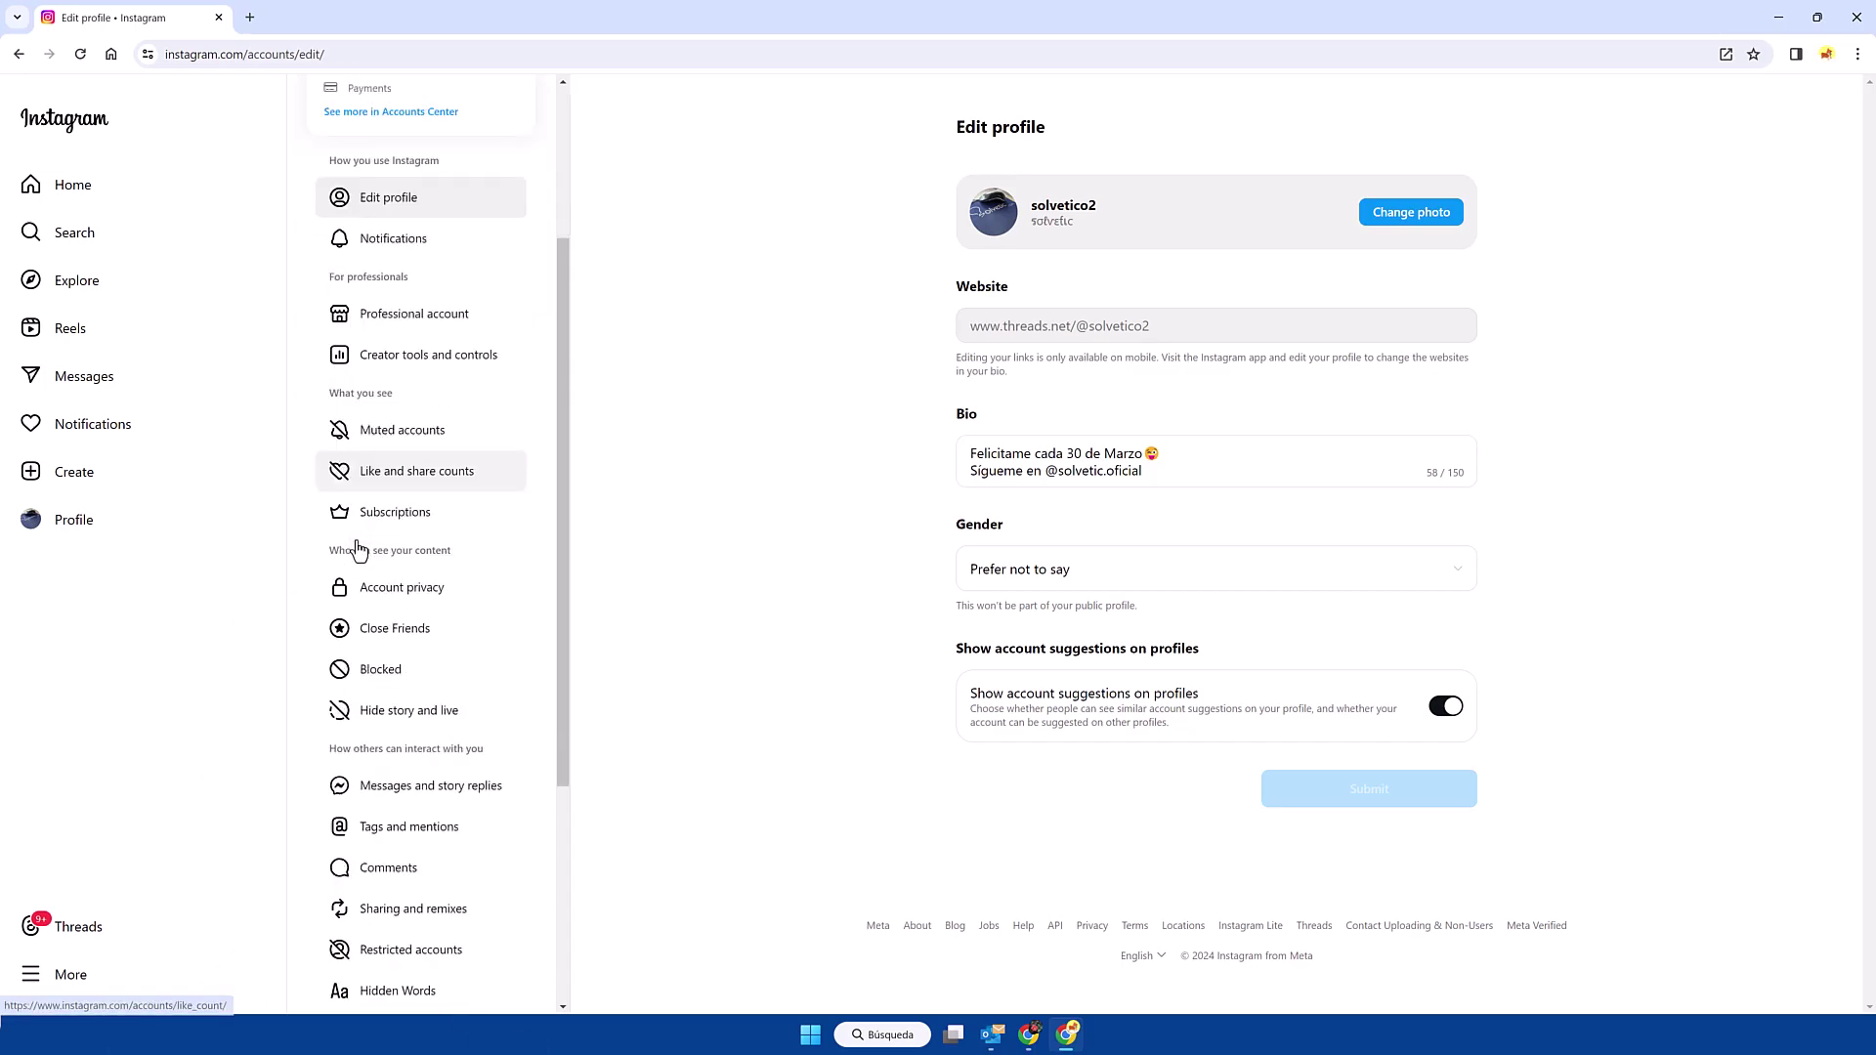
scroll(367, 555, down, 2)
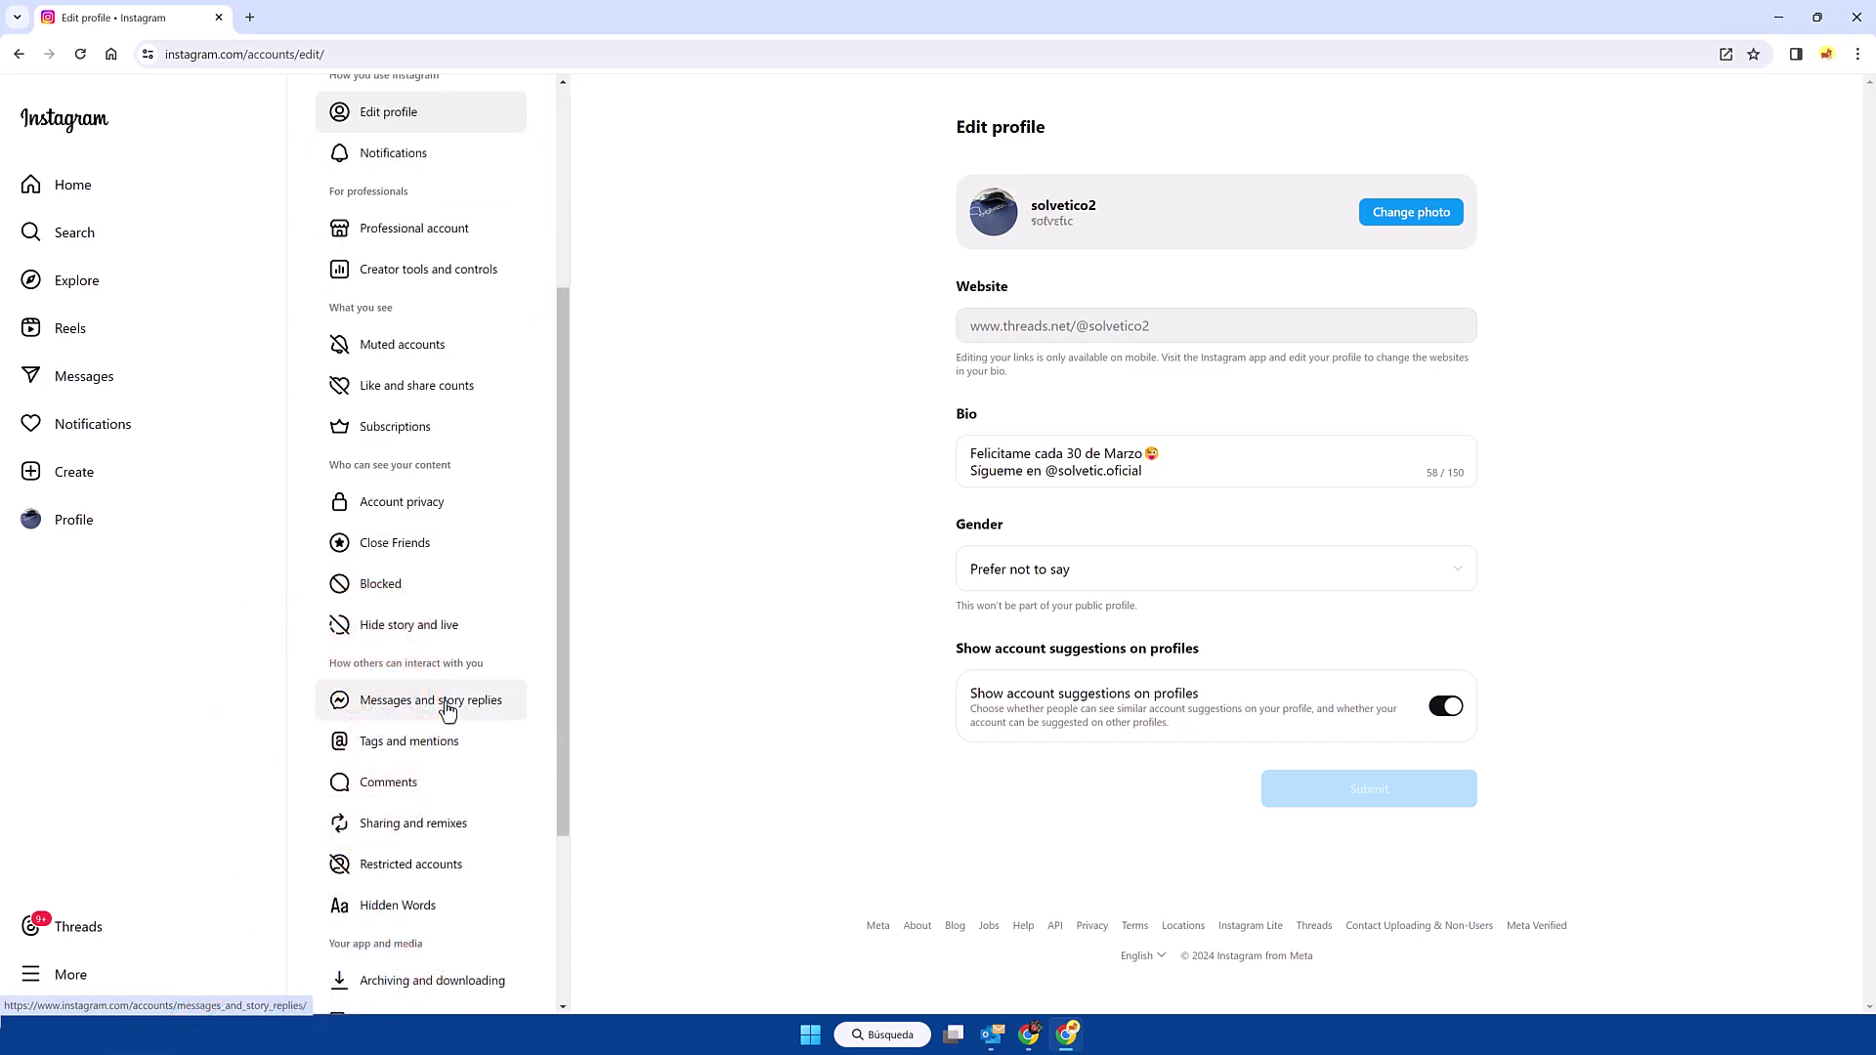
Step: Open Messages and story replies to reach the Show activity status option
click(448, 708)
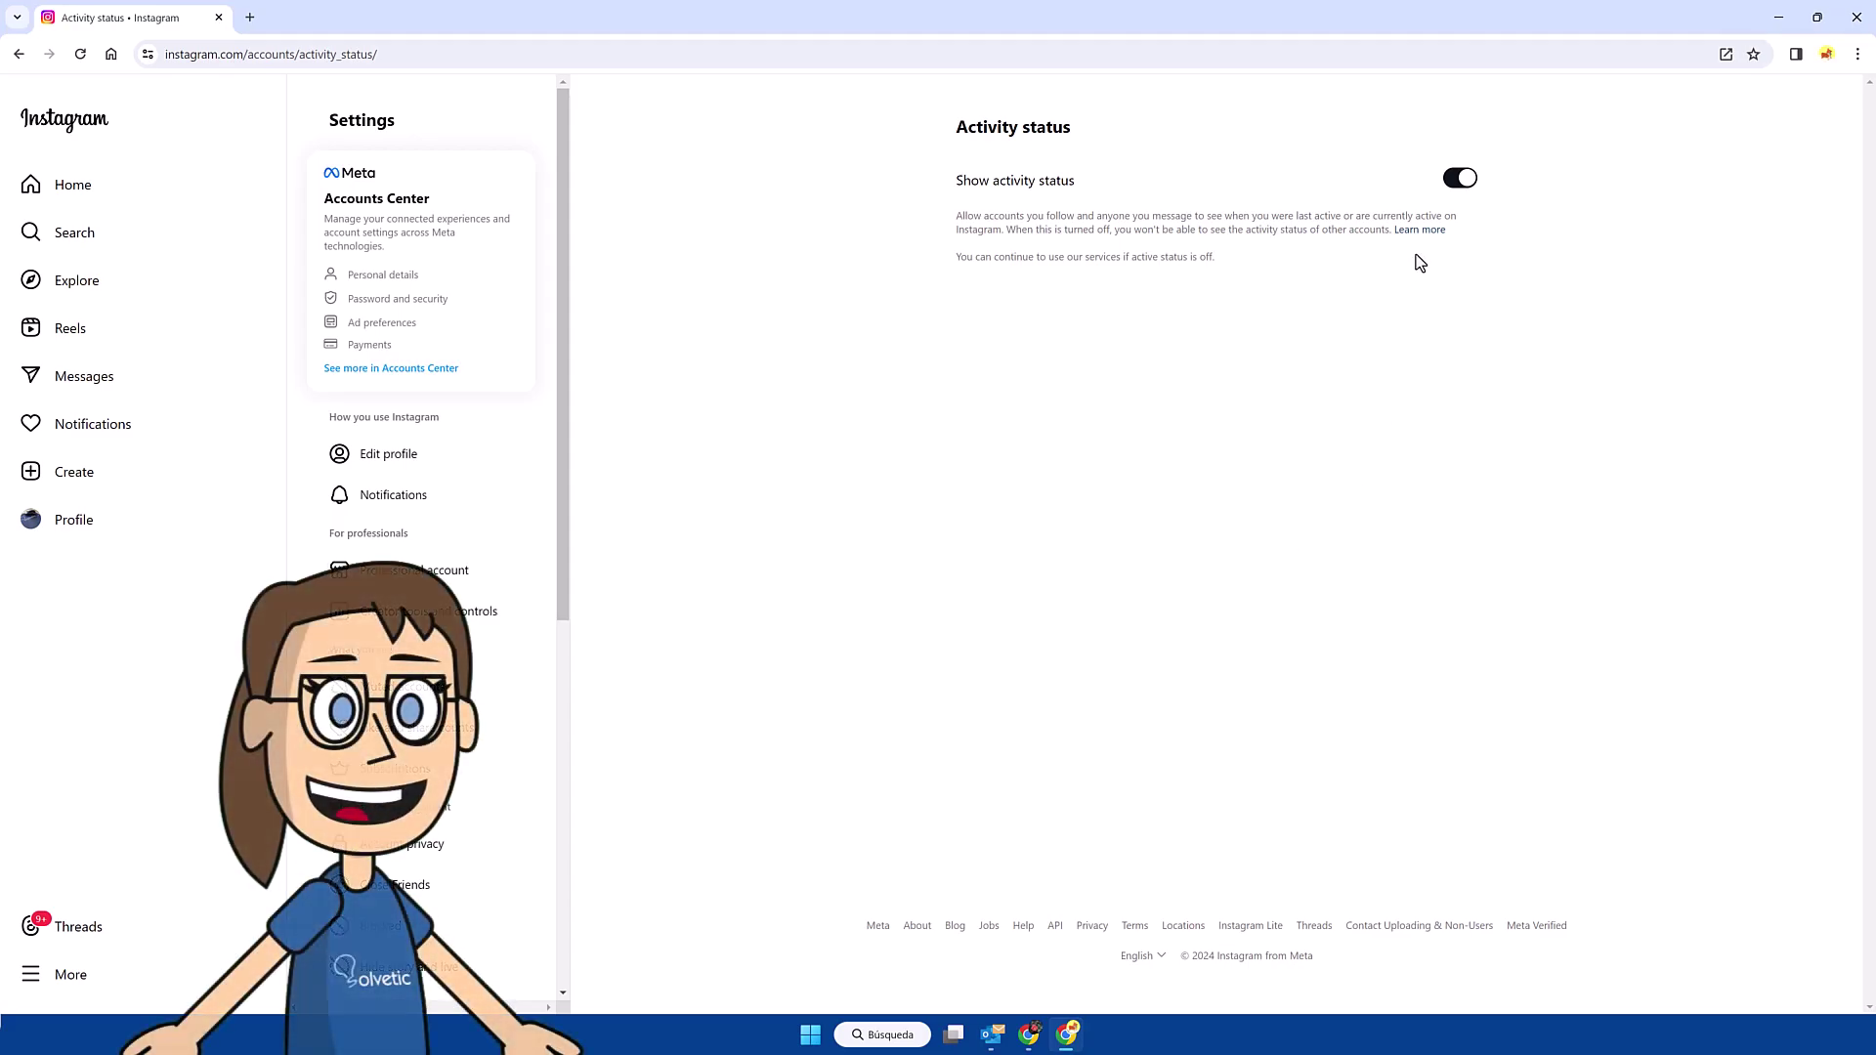
Step: Switch off Show activity status and go back to the Home feed
click(1462, 179)
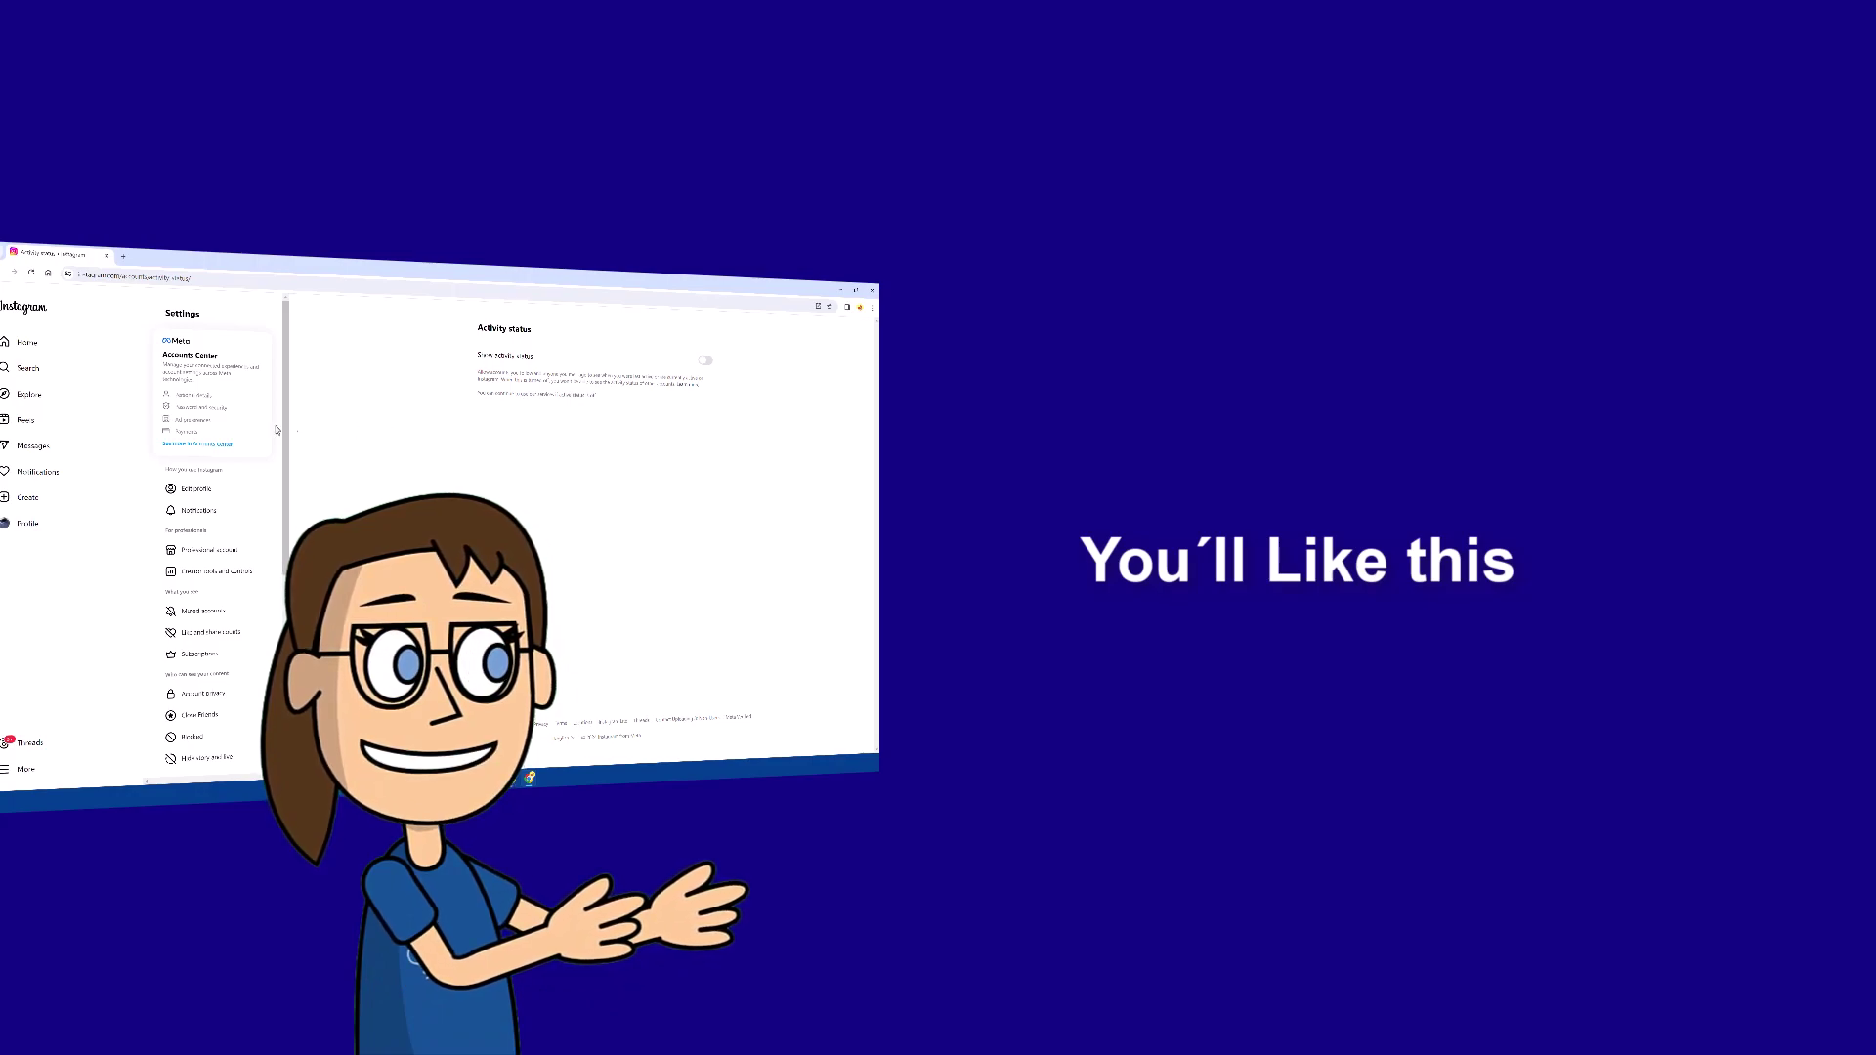
click(47, 350)
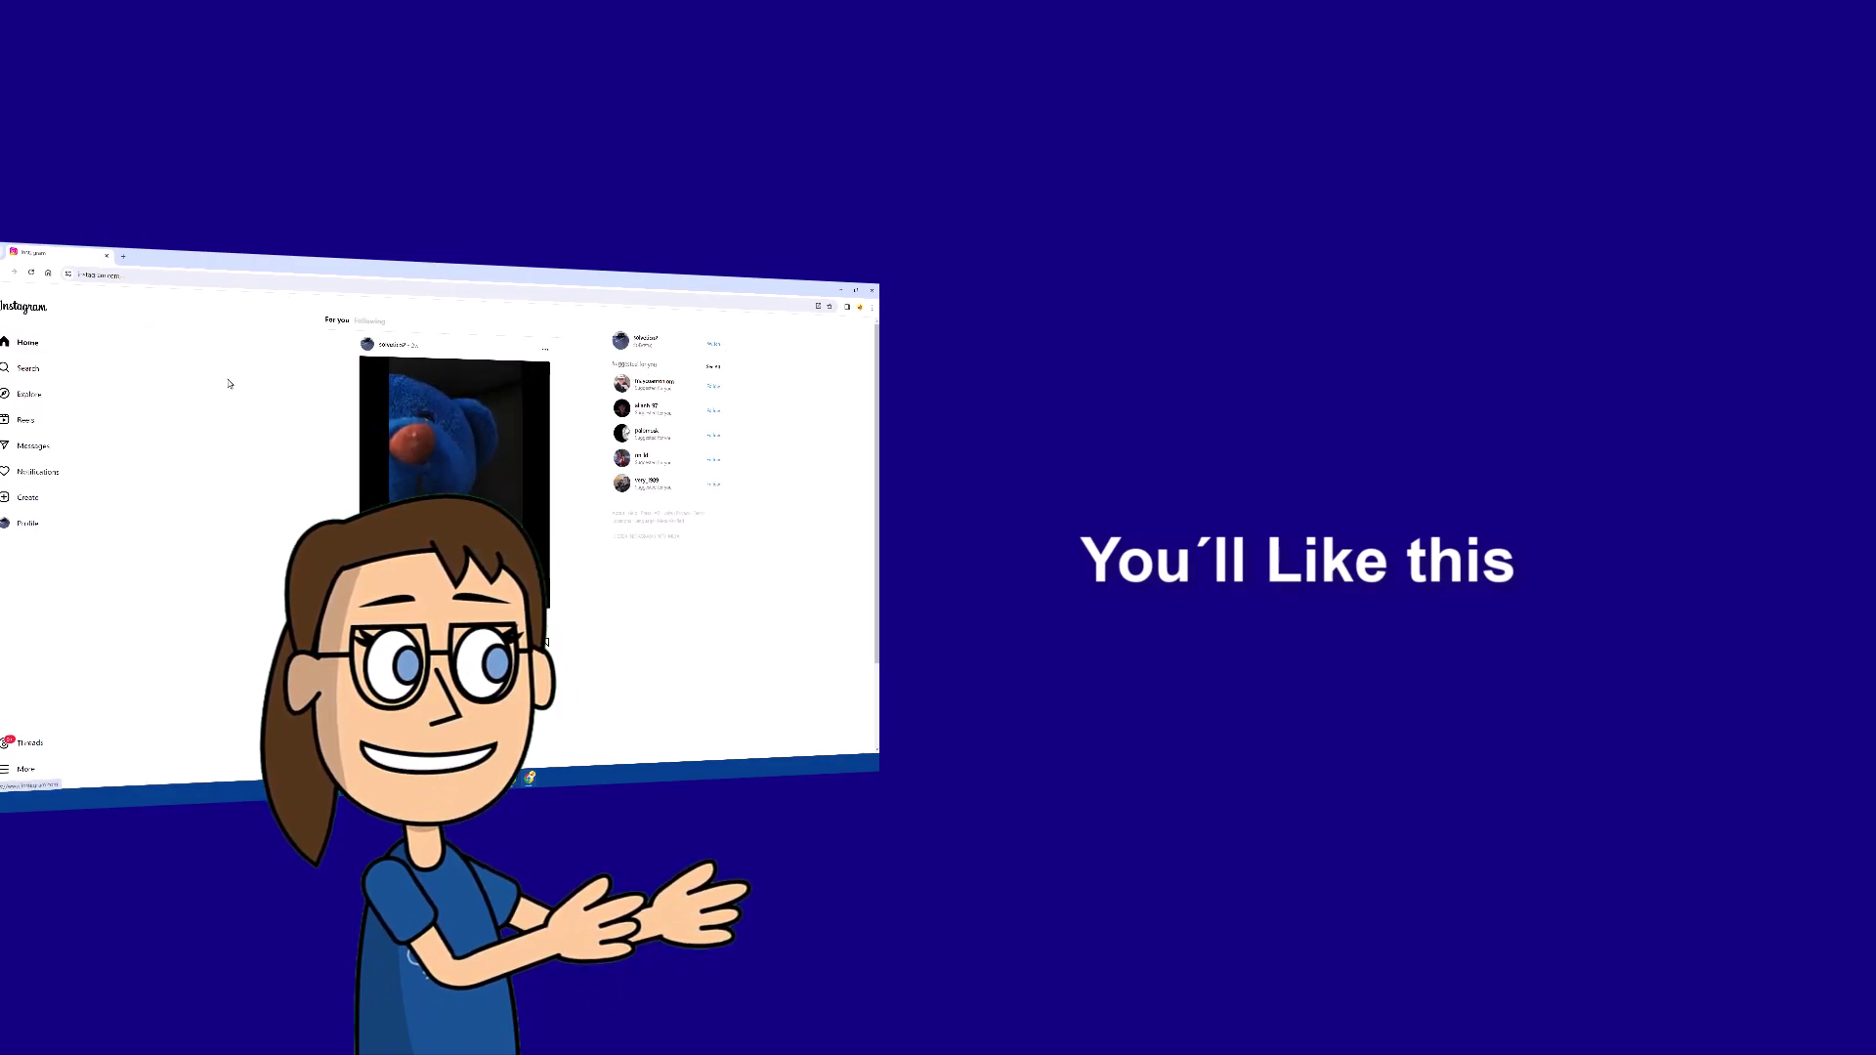